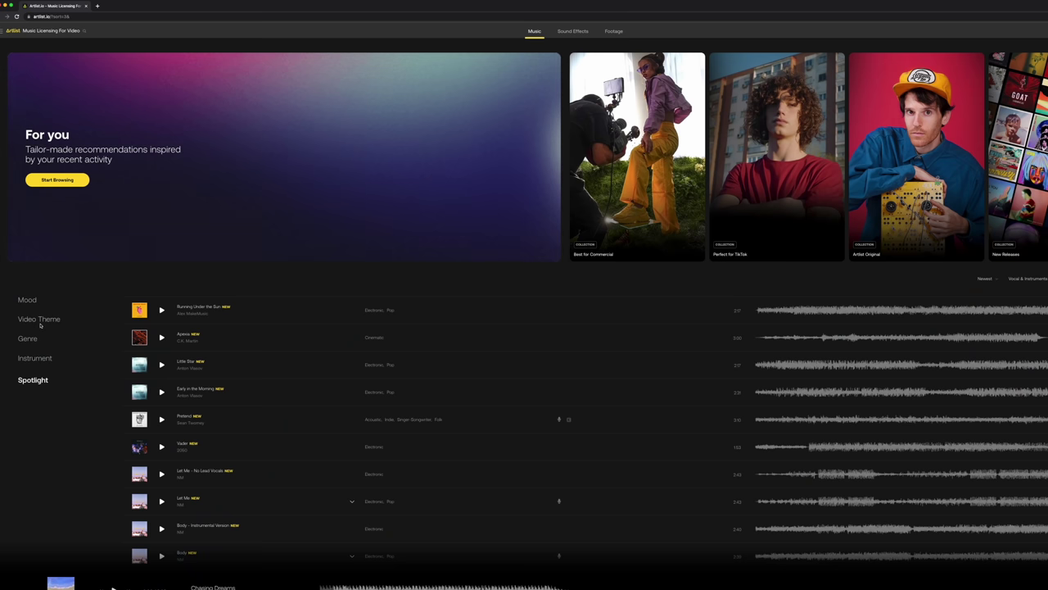
- Filter the Artlist music to the Lounge genre and sort it newest first
{"action": "left_click", "coordinate": [29, 338]}
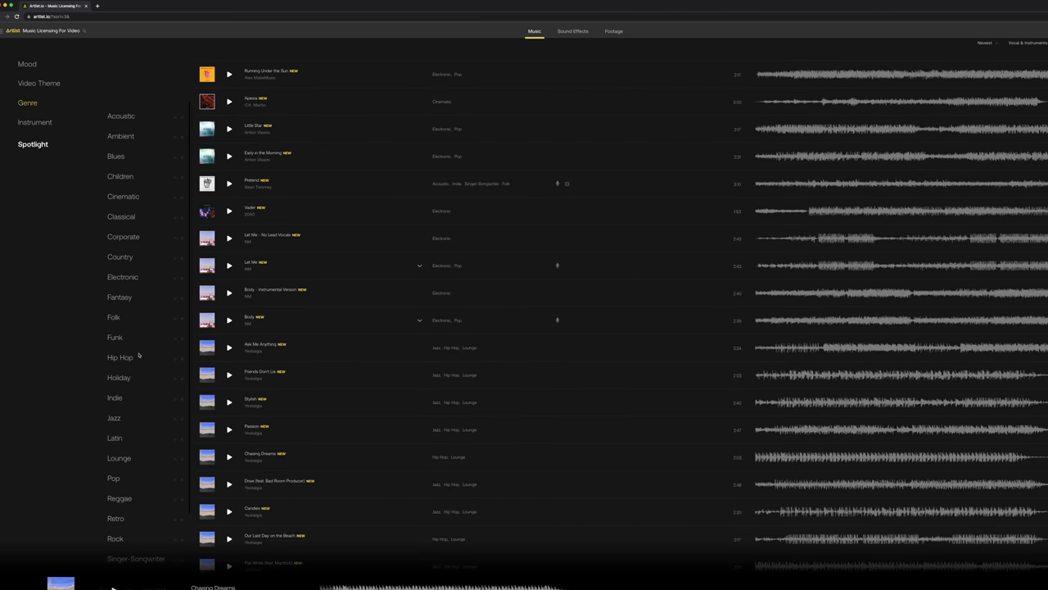
{"action": "left_click", "coordinate": [116, 461]}
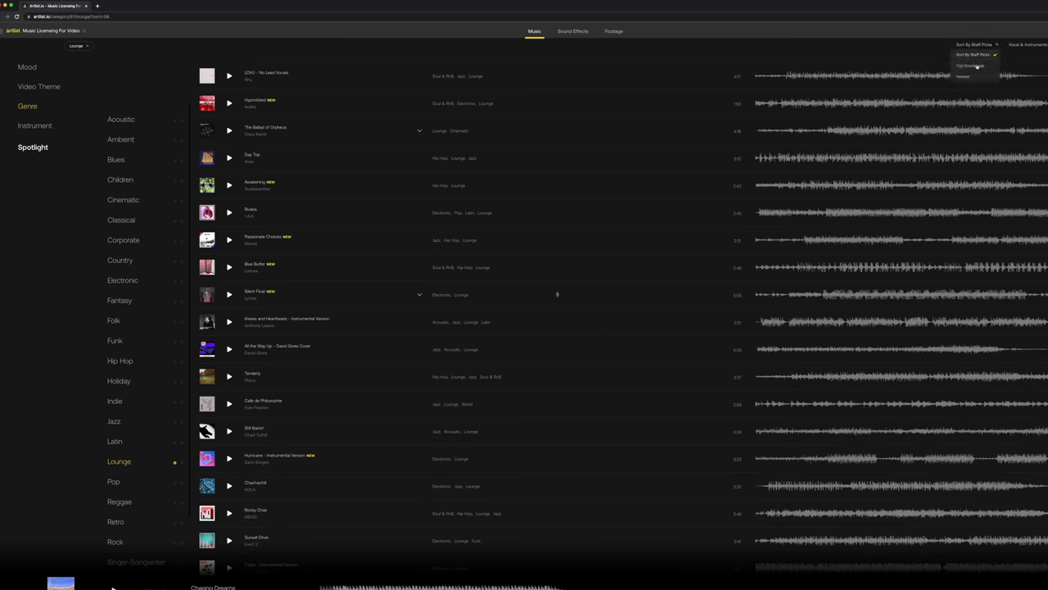
{"action": "left_click", "coordinate": [969, 76]}
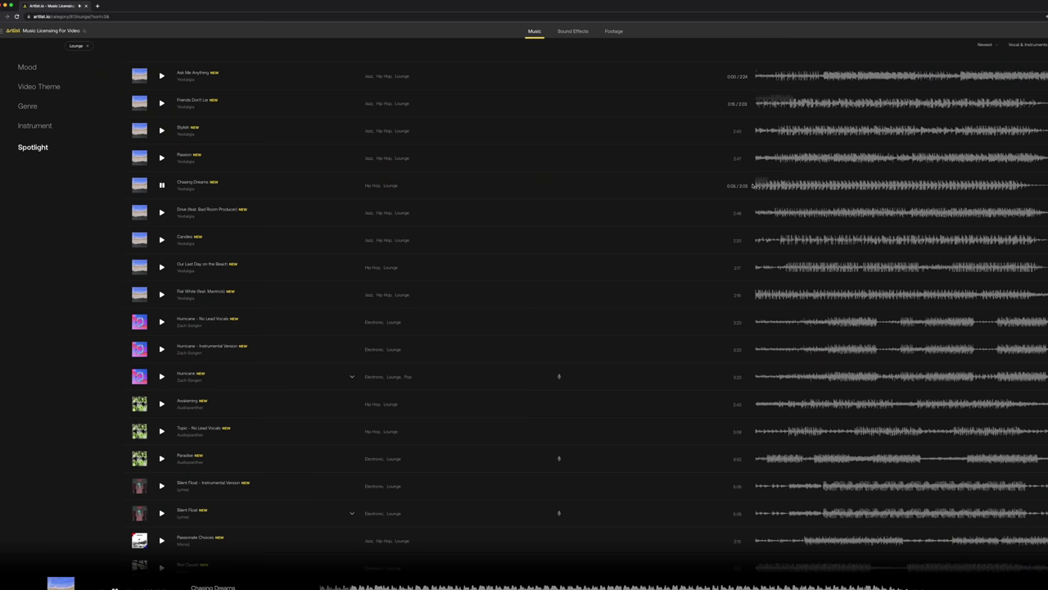
- Preview the Hurricane track, then play Morning Chill further down the list
{"action": "scroll", "coordinate": [810, 238], "scroll_direction": "down", "scroll_amount": 2}
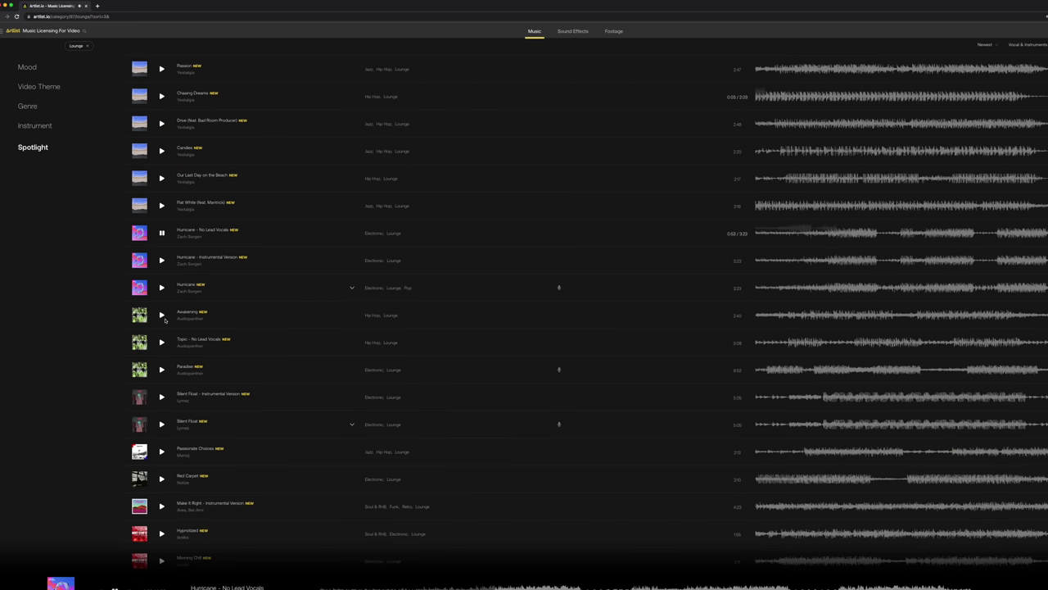
{"action": "left_click", "coordinate": [823, 287]}
{"action": "scroll", "coordinate": [726, 268], "scroll_direction": "down", "scroll_amount": 1}
{"action": "scroll", "coordinate": [148, 418], "scroll_direction": "down", "scroll_amount": 1}
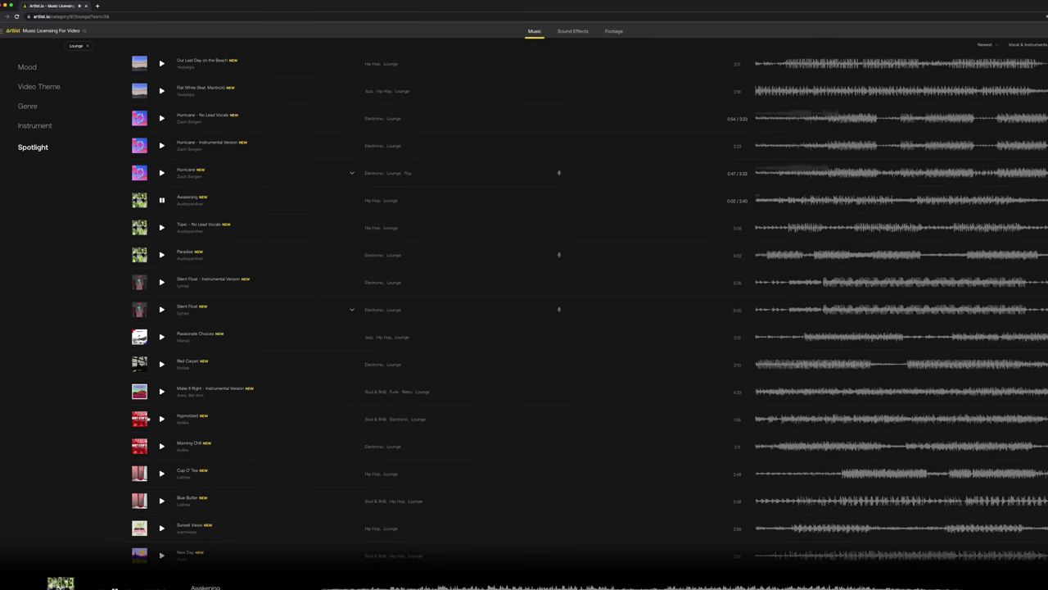
{"action": "scroll", "coordinate": [751, 407], "scroll_direction": "down", "scroll_amount": 1}
{"action": "left_click", "coordinate": [751, 407]}
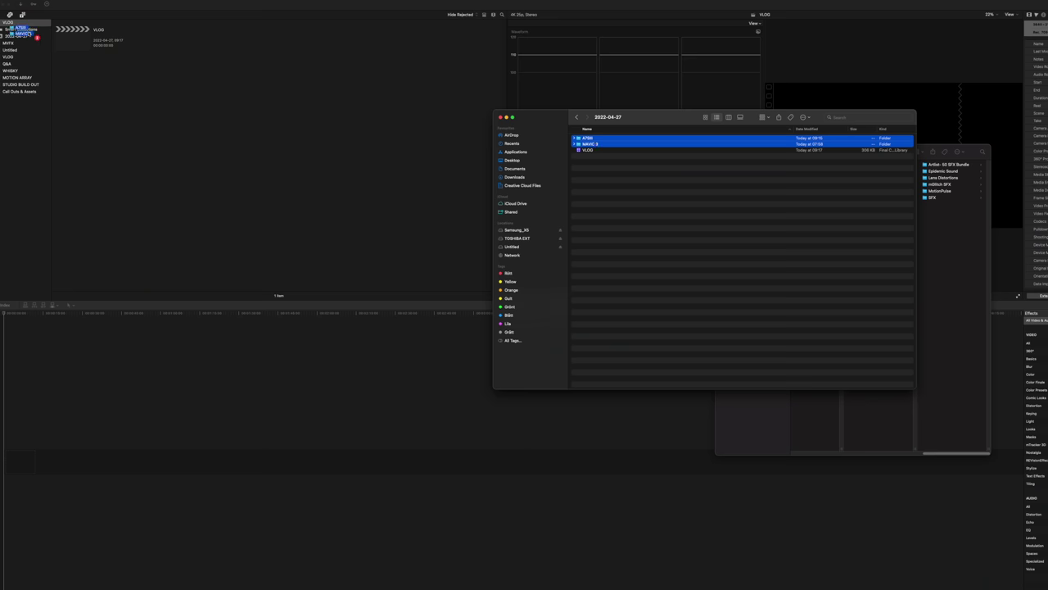
- Import the ATEM and MAVIC 3 footage folders and place the first talking clip on the timeline
{"action": "left_click_drag", "start_coordinate": [25, 36], "coordinate": [24, 36]}
{"action": "left_click", "coordinate": [971, 87]}
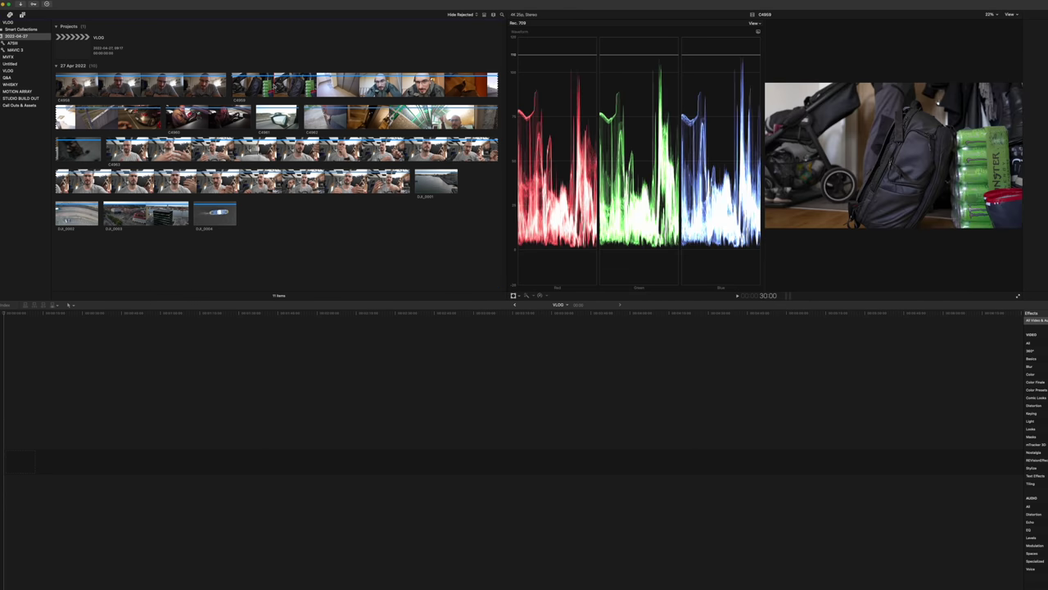
{"action": "left_click_drag", "start_coordinate": [106, 85], "coordinate": [54, 461]}
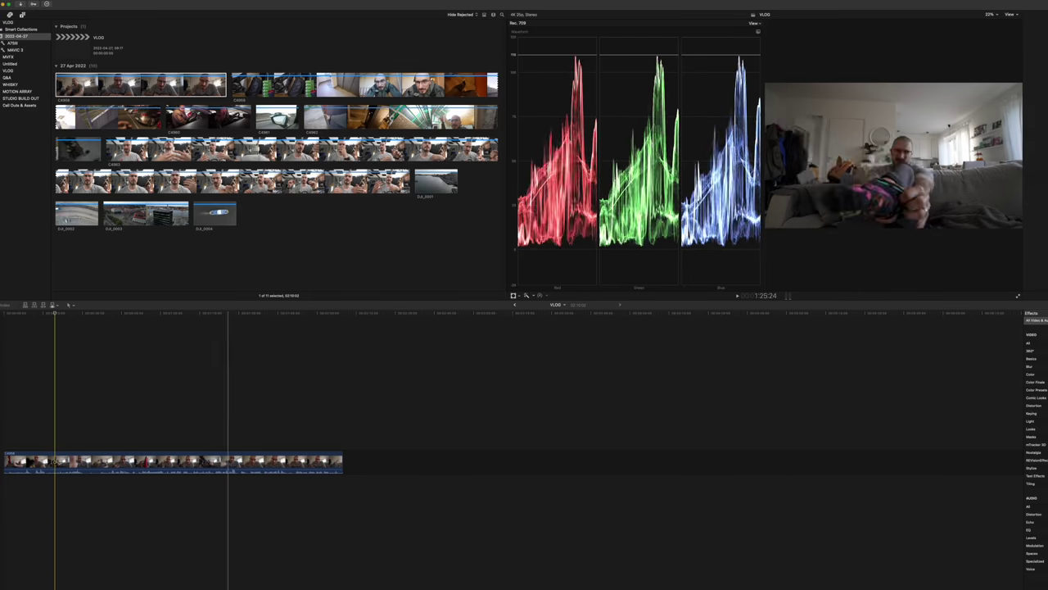
- Show the inspector and select the talking clip in the timeline
{"action": "key", "text": "super+4"}
{"action": "scroll", "coordinate": [54, 461], "scroll_direction": "up", "scroll_amount": 5}
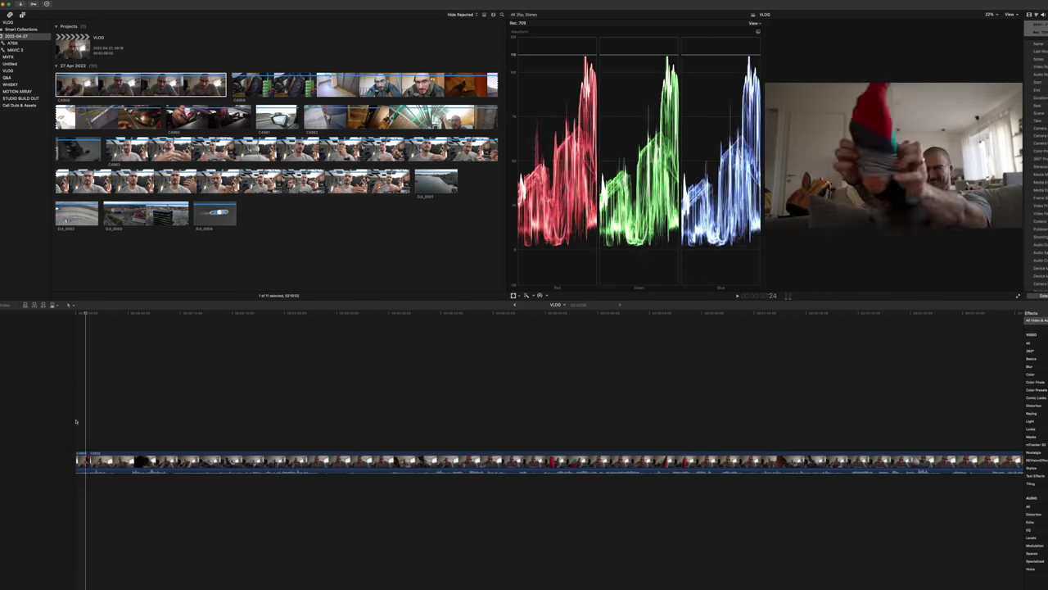
{"action": "left_click", "coordinate": [753, 465]}
{"action": "scroll", "coordinate": [339, 428], "scroll_direction": "down", "scroll_amount": 5}
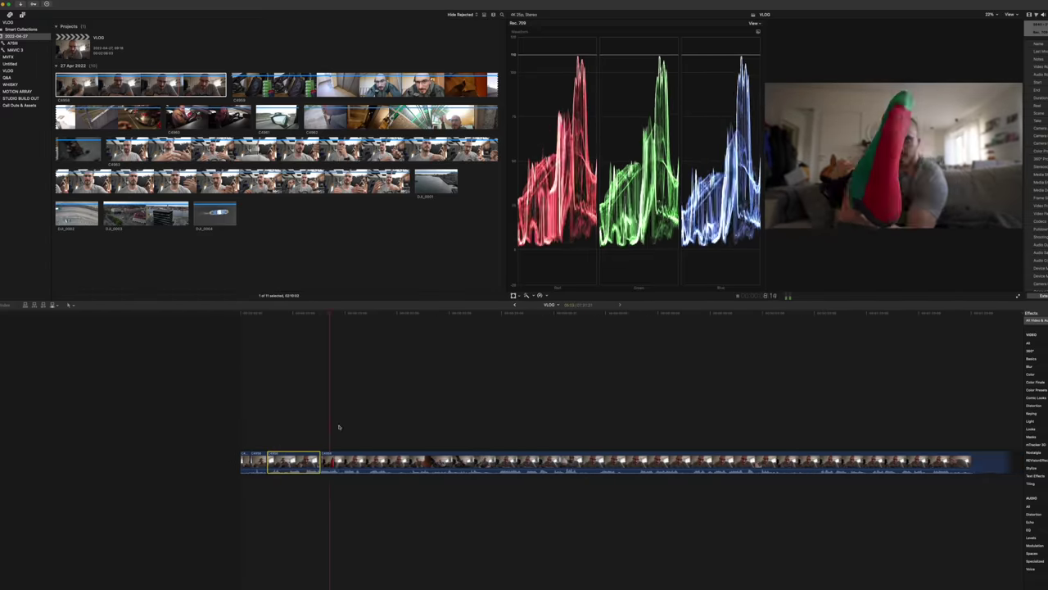
{"action": "scroll", "coordinate": [321, 428], "scroll_direction": "down", "scroll_amount": 5}
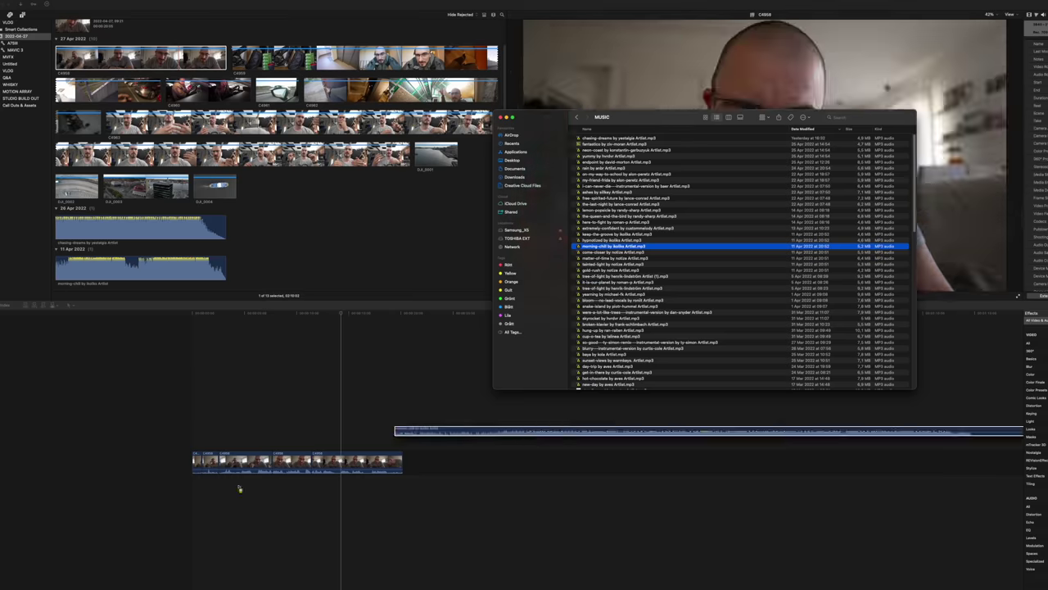
- Lay Morning Chill under the talking clips and play the edit from the start to review
{"action": "left_click_drag", "start_coordinate": [238, 487], "coordinate": [188, 494]}
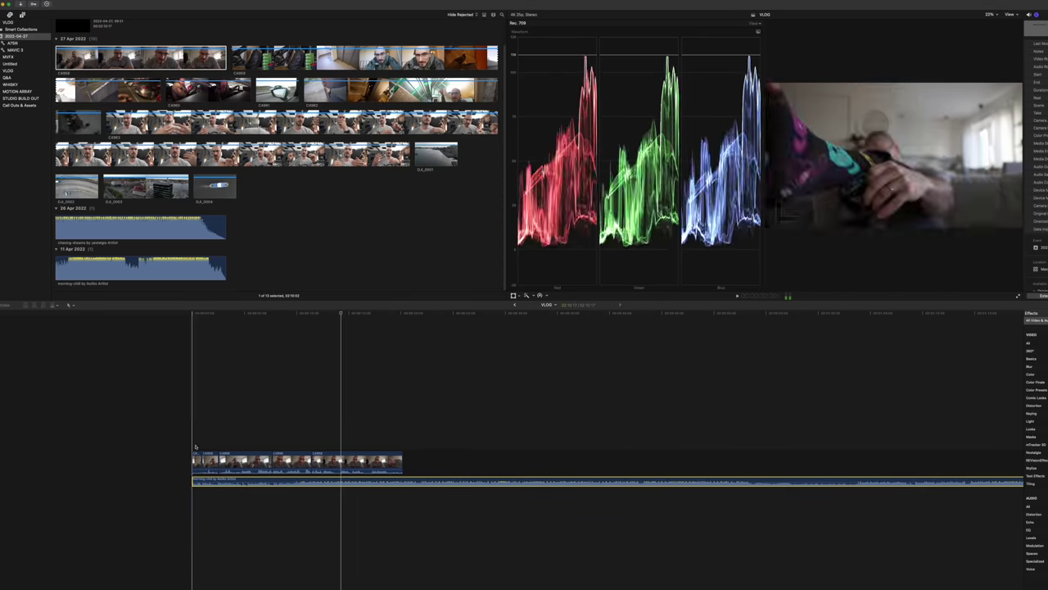
{"action": "key", "text": "Home"}
{"action": "key", "text": "space"}
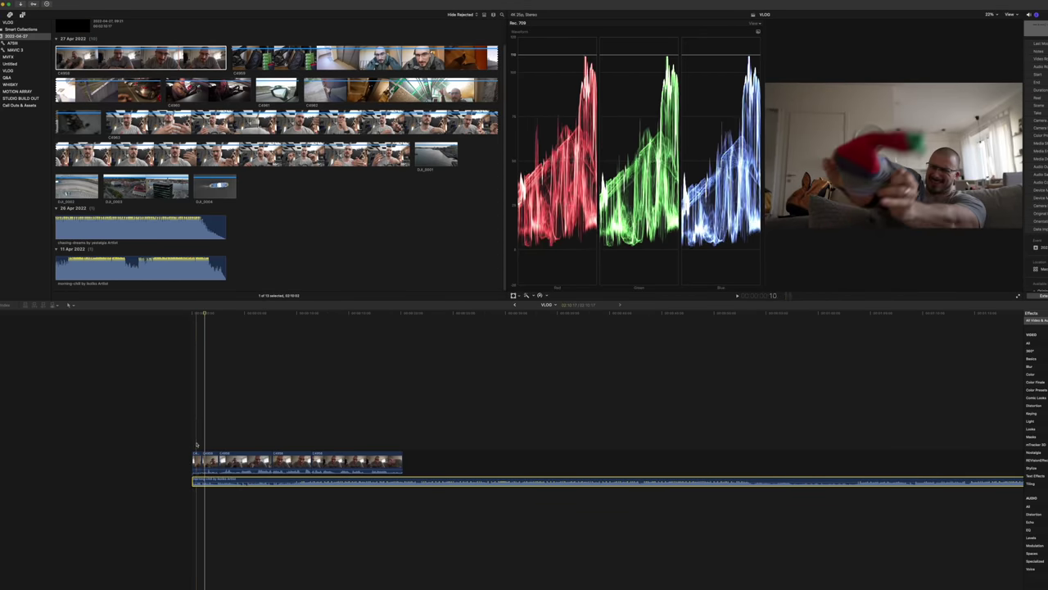
{"action": "left_click", "coordinate": [199, 461]}
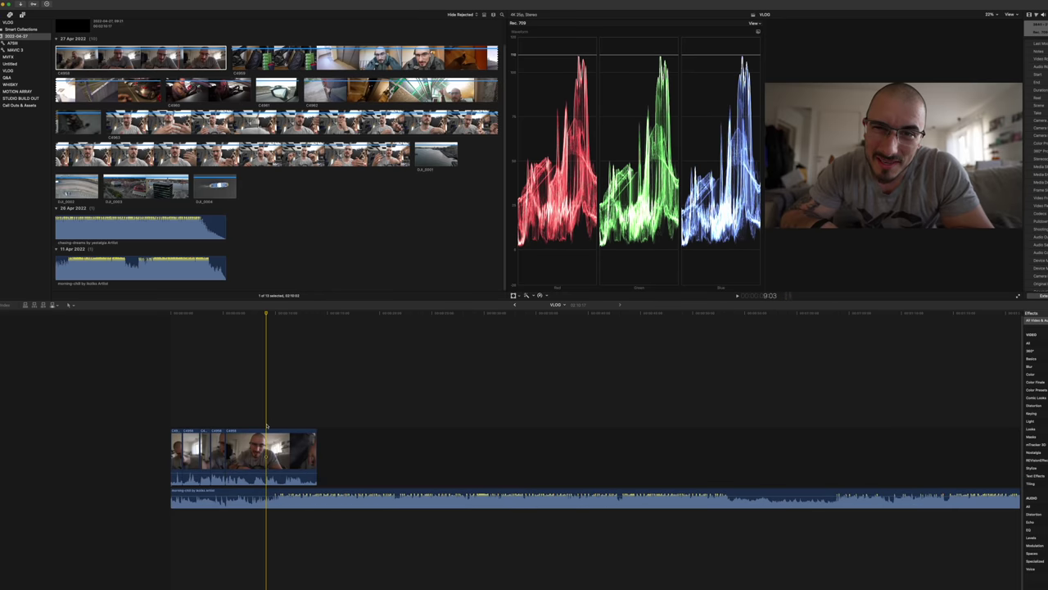
{"action": "left_click", "coordinate": [210, 458]}
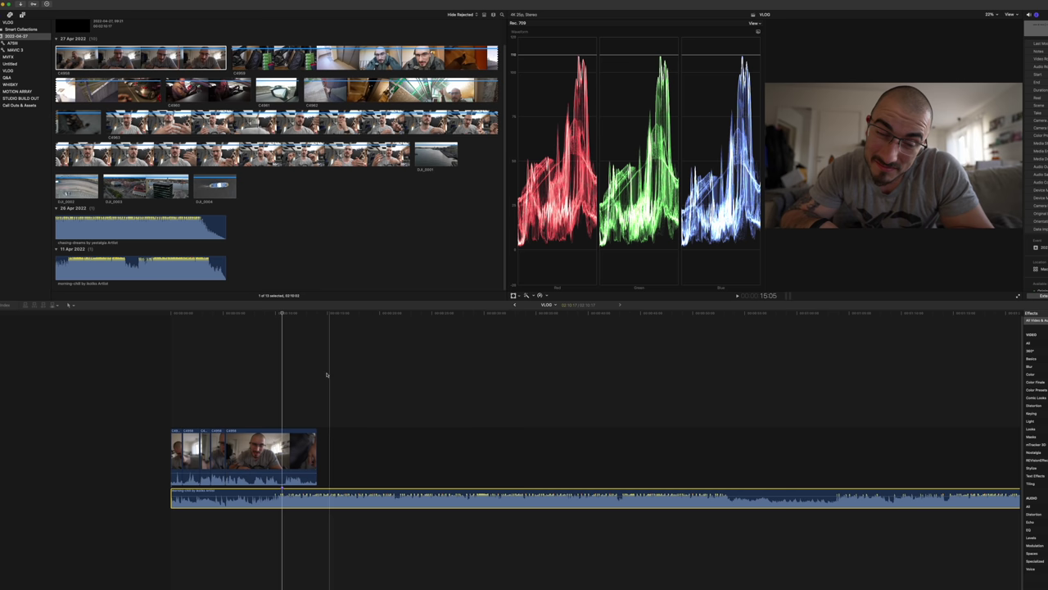
- Slide the Morning Chill music clip right so it starts later under the talking clips
{"action": "left_click", "coordinate": [282, 473]}
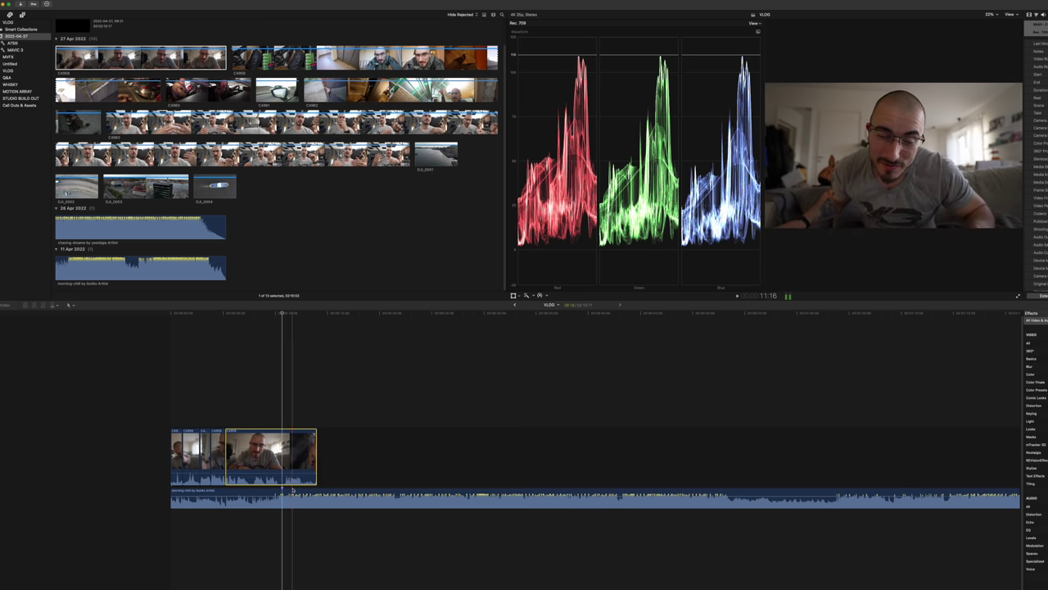
{"action": "key", "text": "super+7"}
{"action": "left_click_drag", "start_coordinate": [287, 497], "coordinate": [325, 494]}
{"action": "key", "text": "super+7"}
- Replay the edit, extend the last talking clip's end, and push the music start further right
{"action": "key", "text": "Home"}
{"action": "key", "text": "space"}
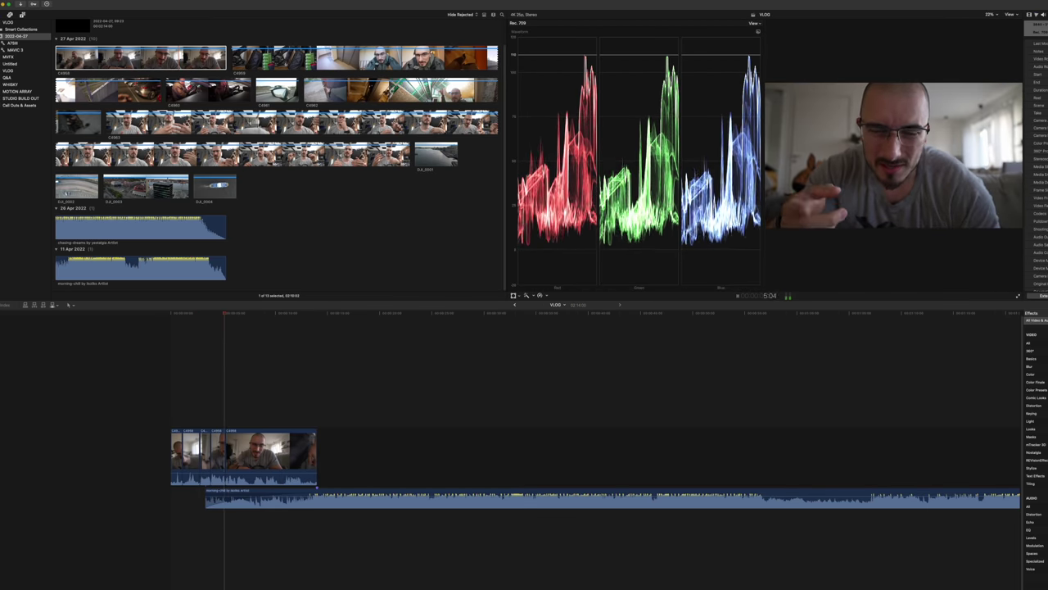
{"action": "left_click_drag", "start_coordinate": [316, 454], "coordinate": [483, 454]}
{"action": "left_click_drag", "start_coordinate": [335, 497], "coordinate": [506, 497]}
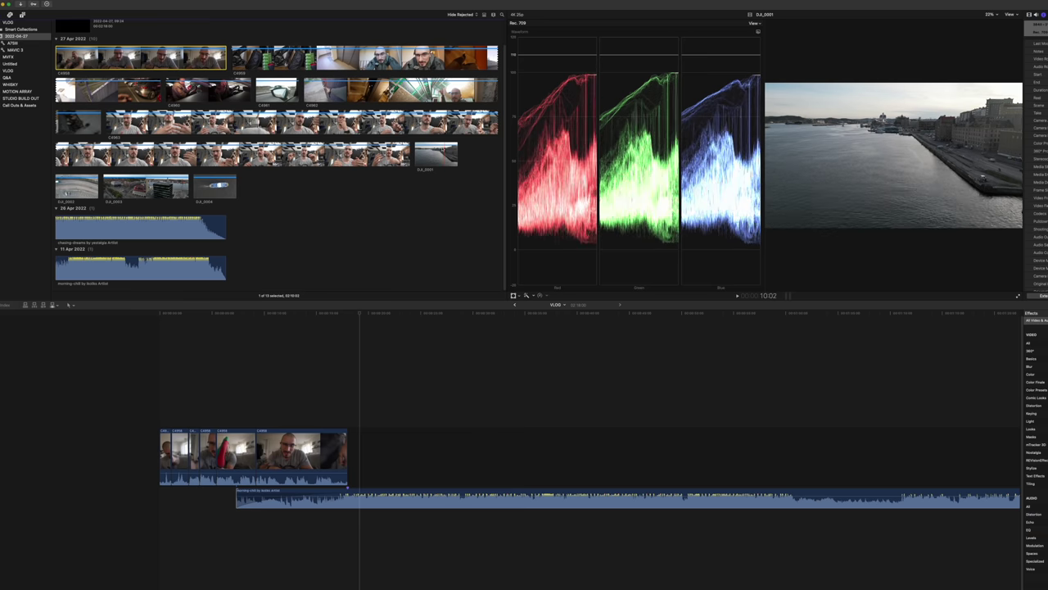
- Add the DJI_0001 harbour shot after the talking clips and trim its start and end
{"action": "left_click_drag", "start_coordinate": [438, 171], "coordinate": [368, 427]}
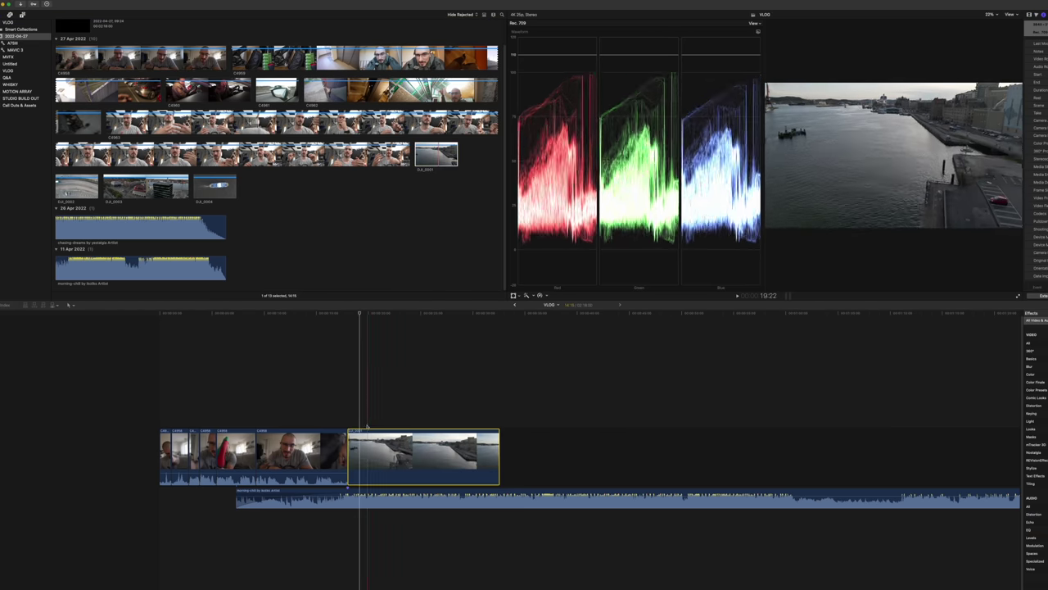
{"action": "key", "text": "alt+["}
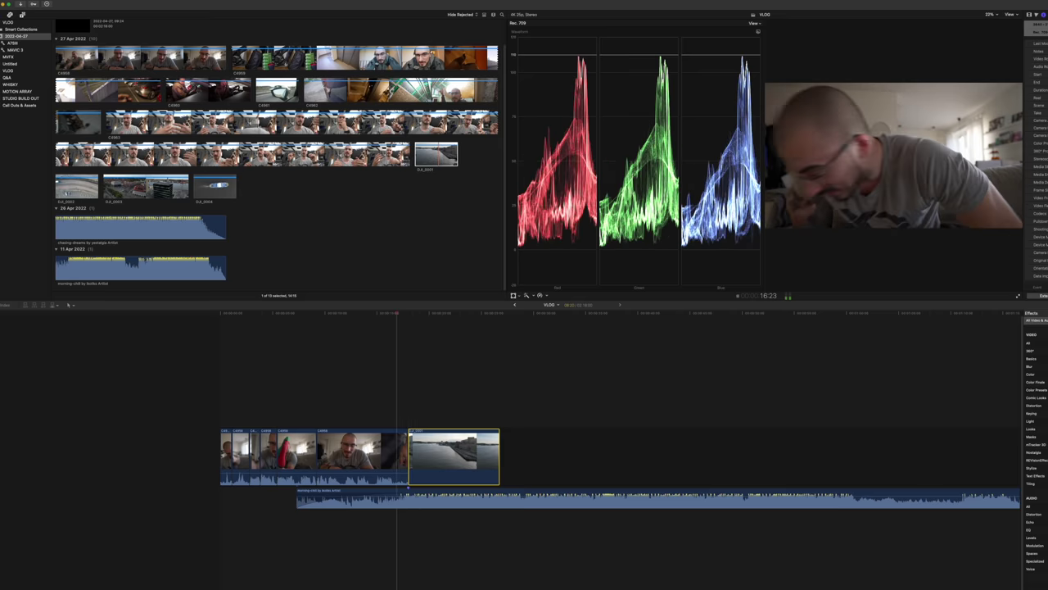
{"action": "scroll", "coordinate": [397, 401], "scroll_direction": "right", "scroll_amount": 3}
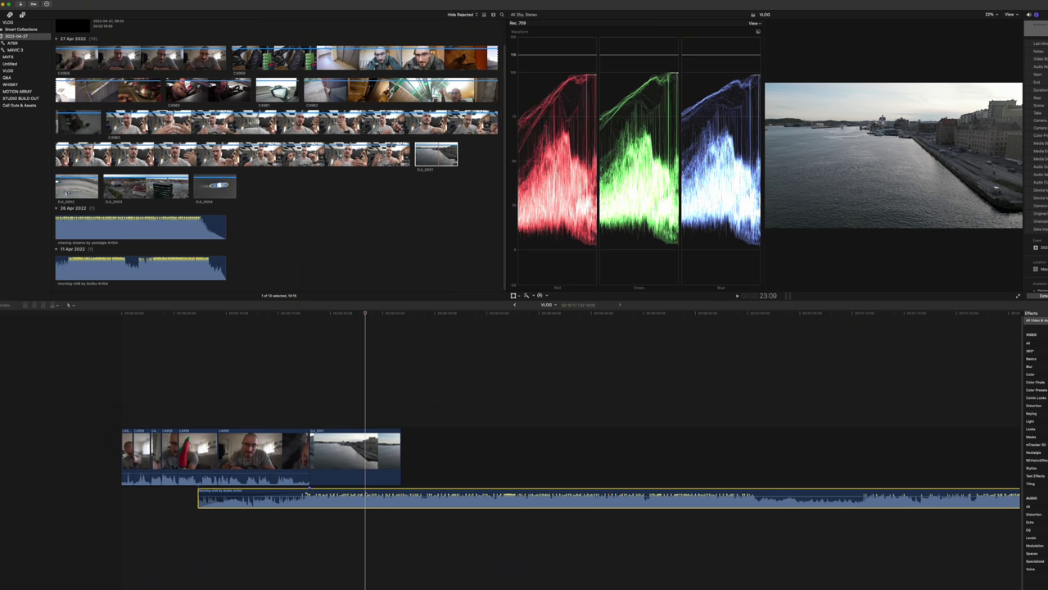
{"action": "left_click", "coordinate": [366, 475]}
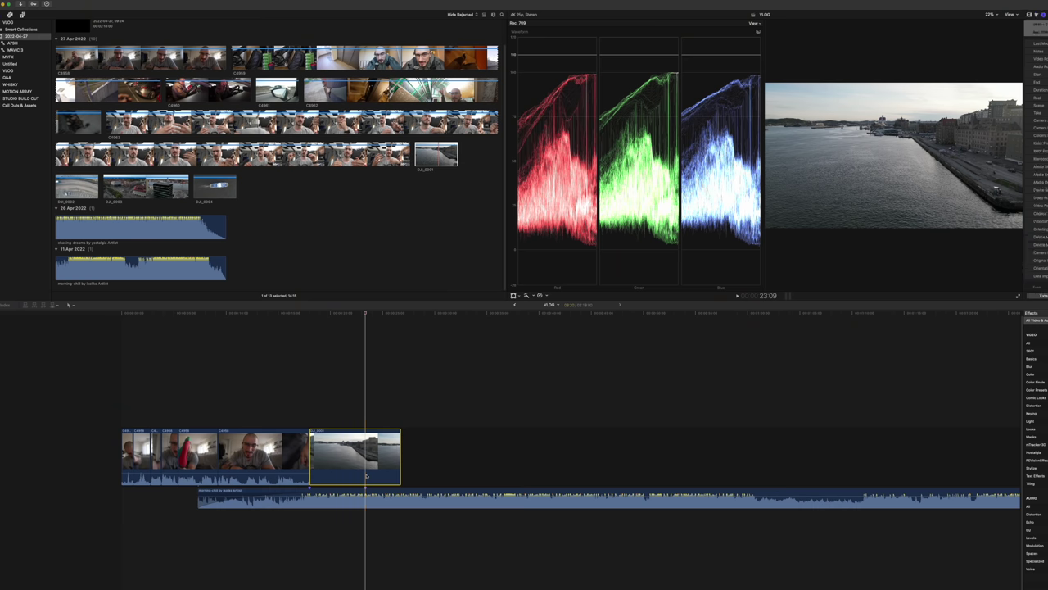
{"action": "key", "text": "alt+bracketright"}
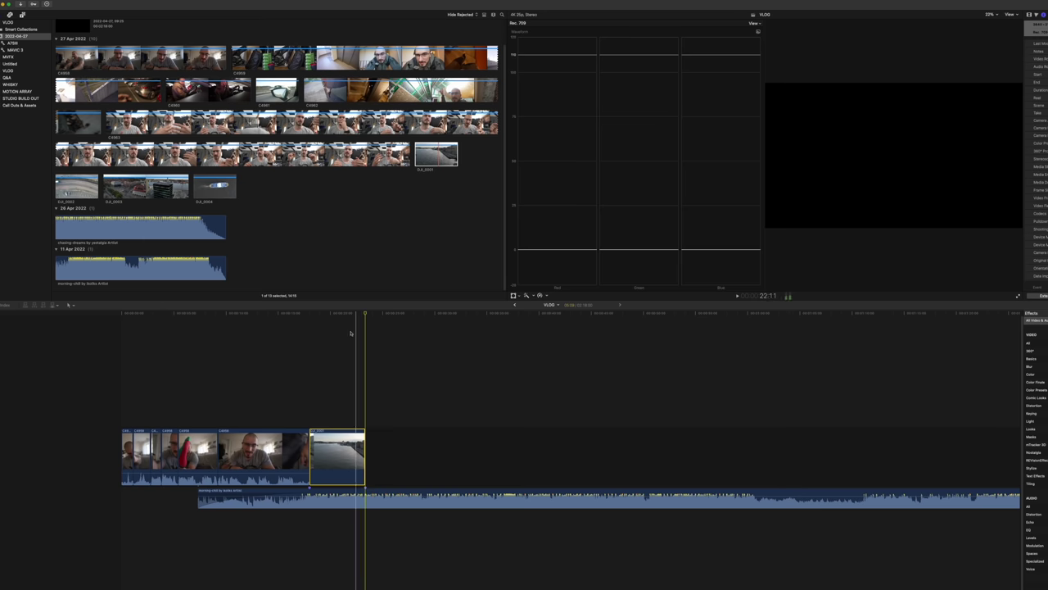
- Add the DJI_0002 drone shot and trim its end, then trim the last drone clip short
{"action": "left_click_drag", "start_coordinate": [76, 186], "coordinate": [441, 434]}
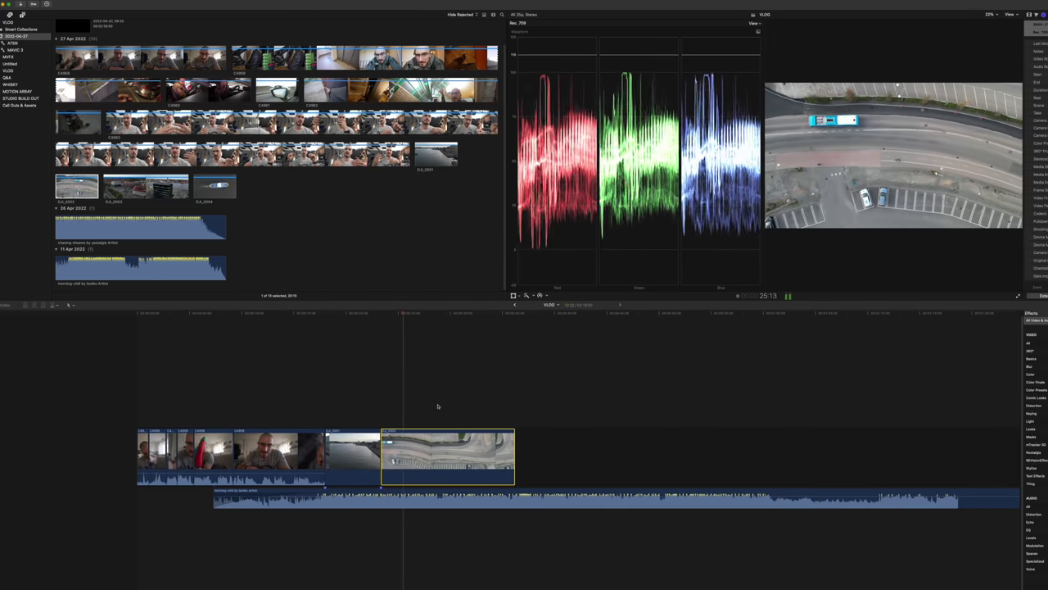
{"action": "key", "text": "alt+bracketright"}
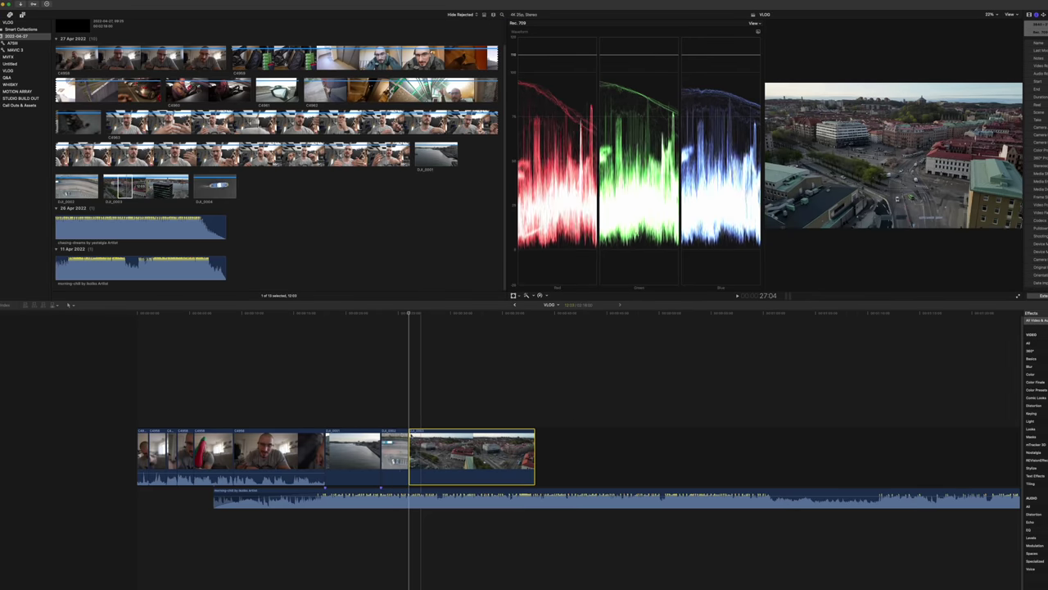
{"action": "scroll", "coordinate": [409, 402], "scroll_direction": "right", "scroll_amount": 3}
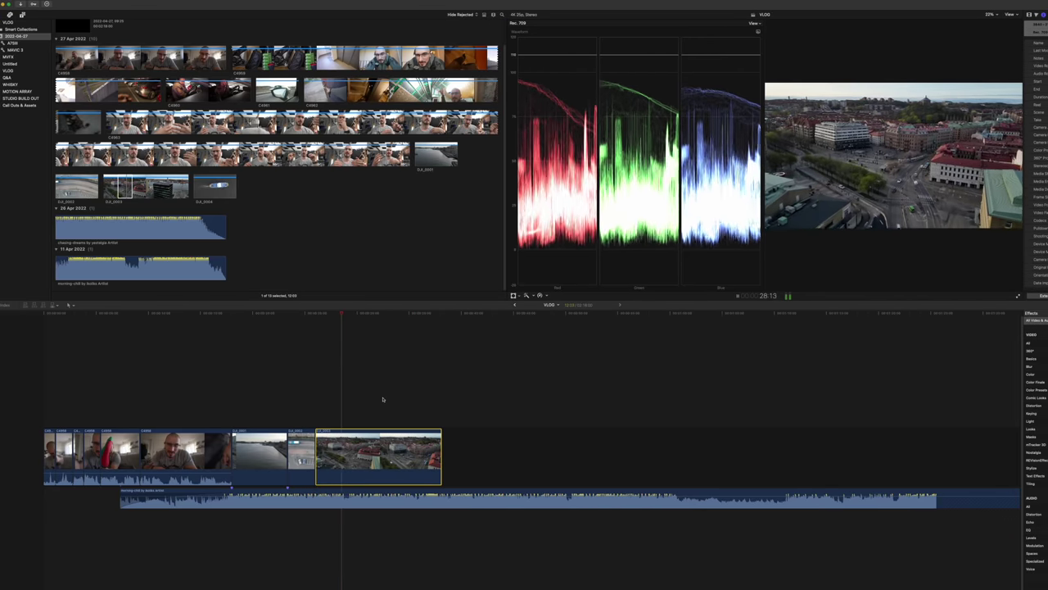
{"action": "key", "text": "space"}
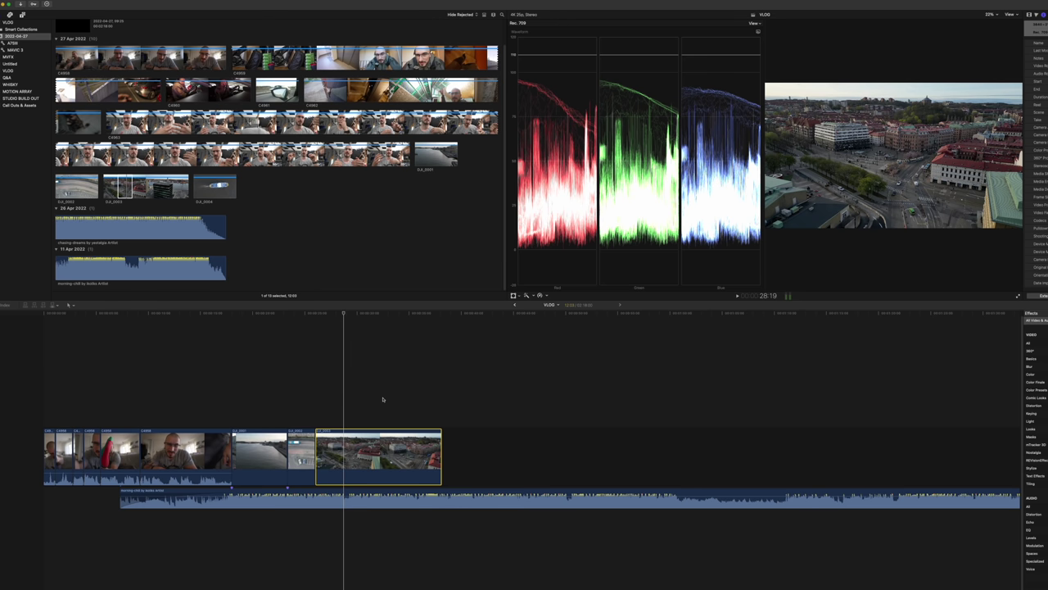
{"action": "key", "text": "alt+bracketright"}
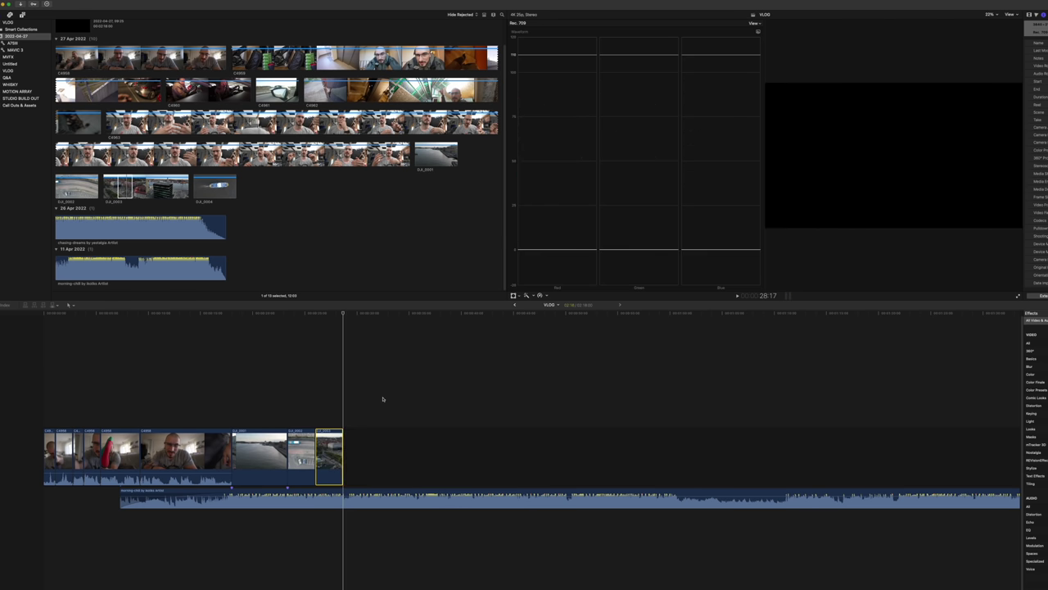